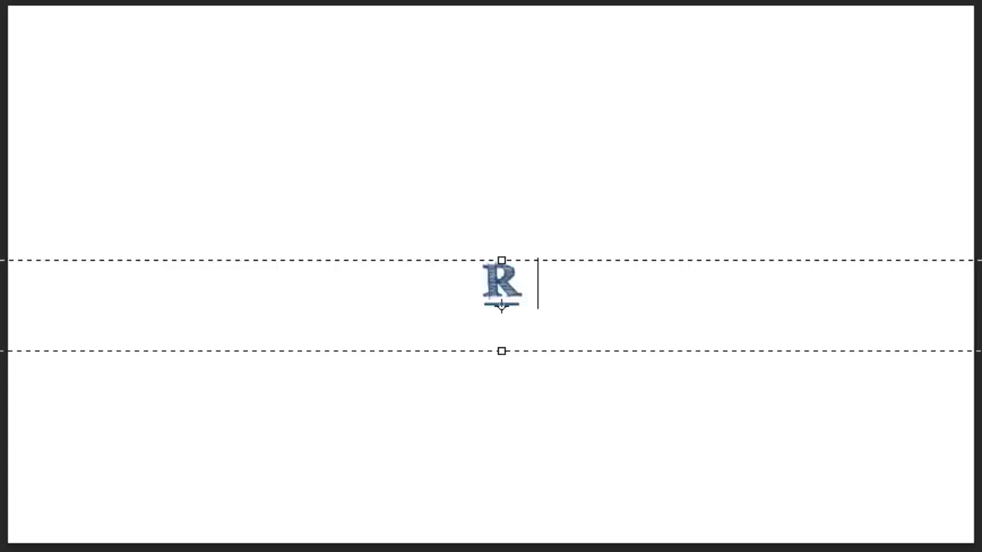
Bring up the Joomla site's front page with its Demo Menu
{"action": "type", "text": "ichard Ba"}
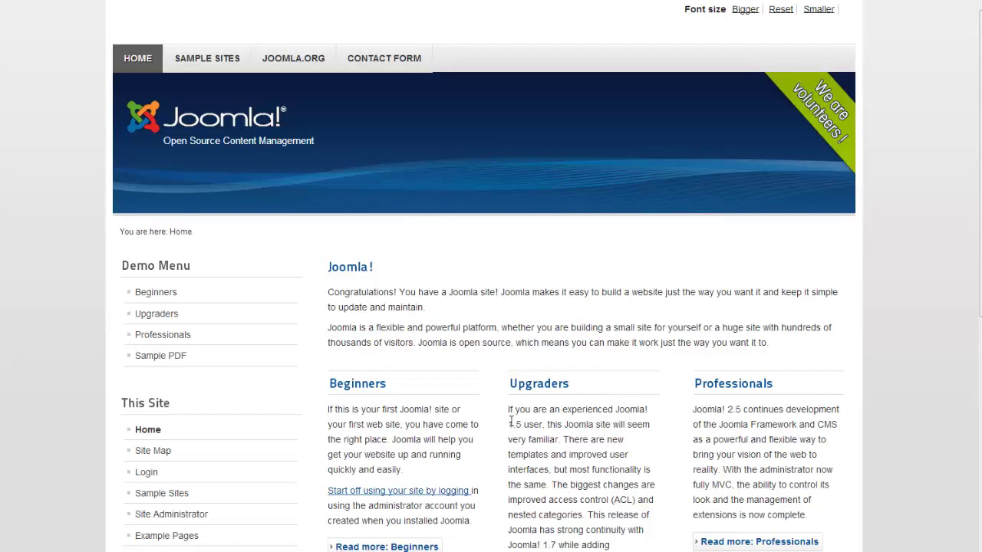
Show the Demo Menu items in the administrator Menu Manager, including Sample PDF as an External URL
{"action": "left_click", "coordinate": [412, 495]}
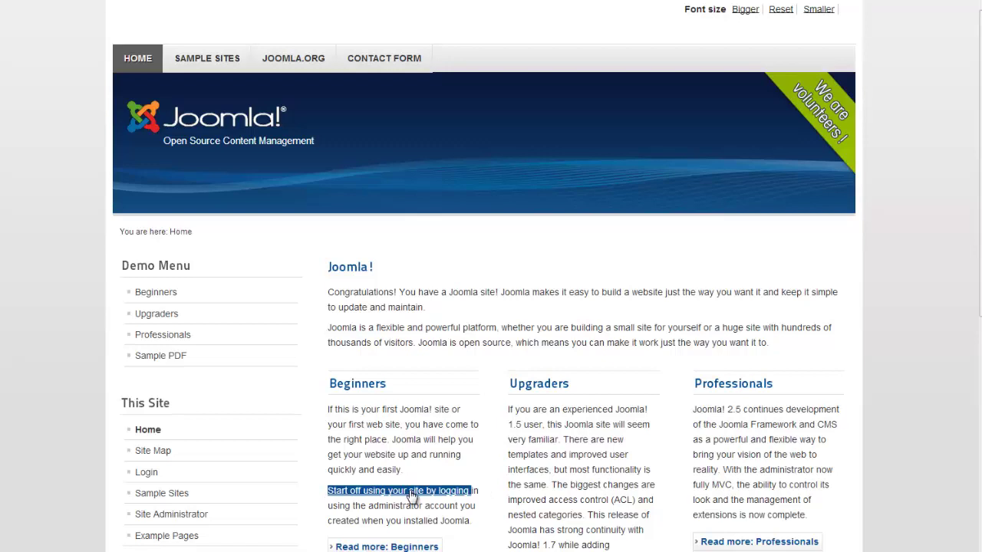
{"action": "left_click", "coordinate": [407, 476]}
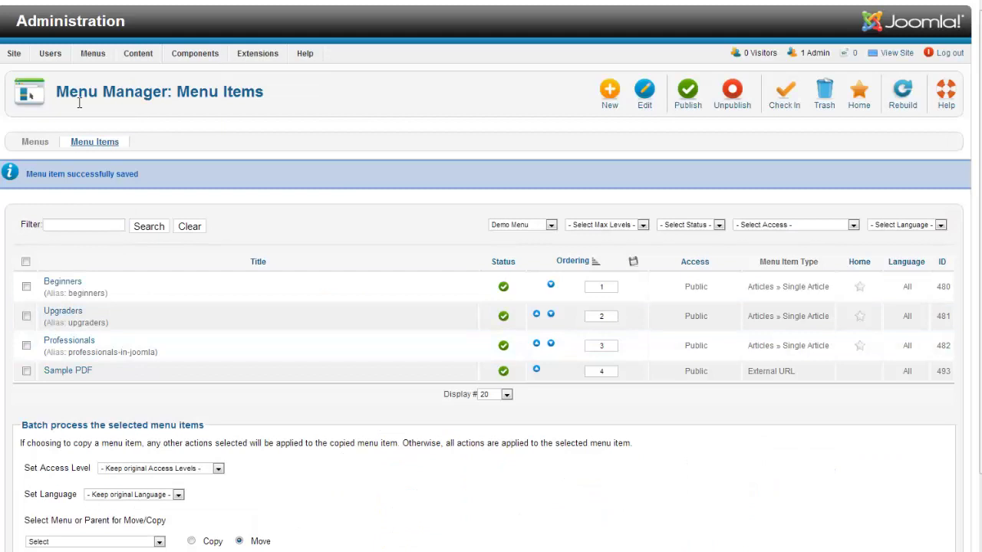
Browse the images/pdf folder in Media Manager to find 'This is a test pdf article.pdf'
{"action": "mouse_move", "coordinate": [140, 58]}
{"action": "left_click", "coordinate": [150, 127]}
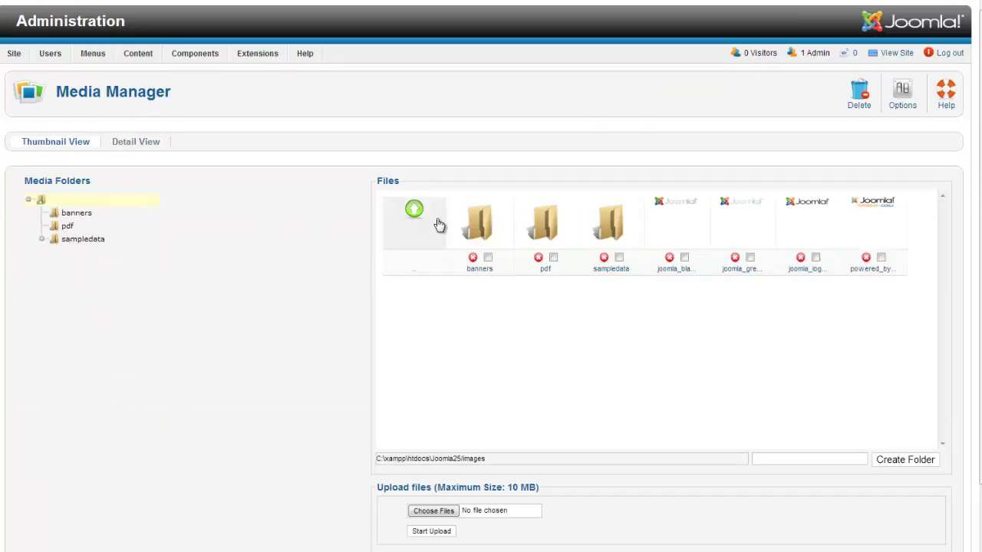
{"action": "left_click", "coordinate": [547, 232]}
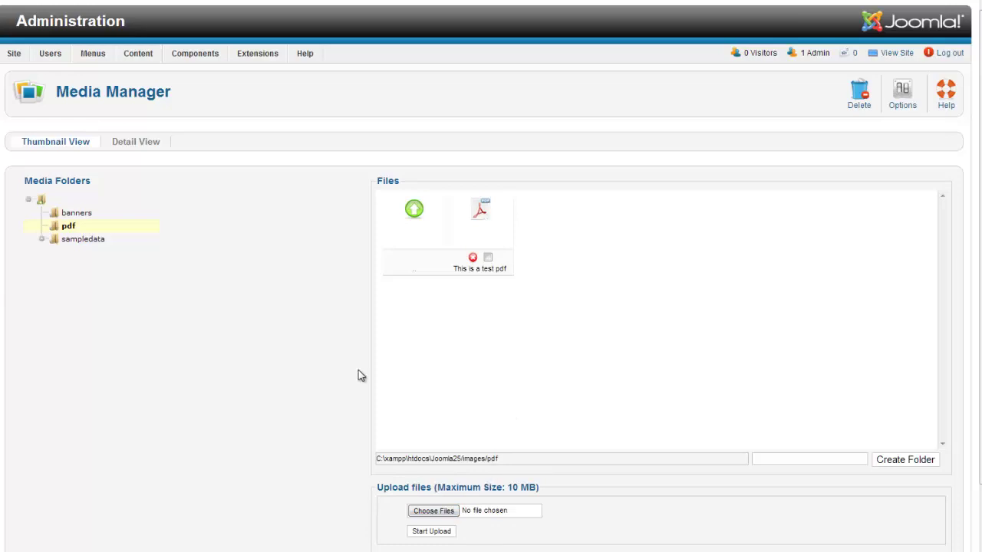
Create a new Demo Menu item with the Iframe Wrapper menu item type
{"action": "mouse_move", "coordinate": [94, 58]}
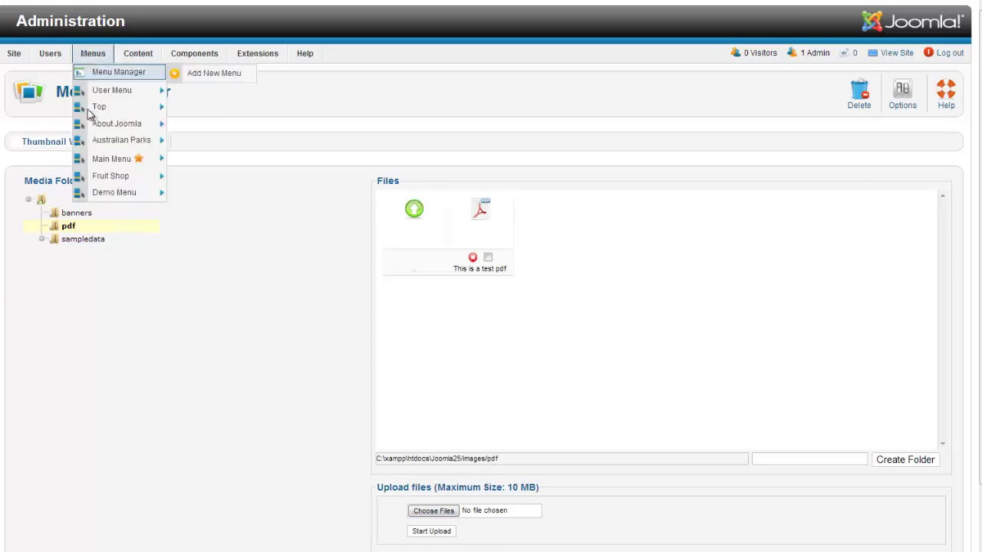
{"action": "mouse_move", "coordinate": [93, 198]}
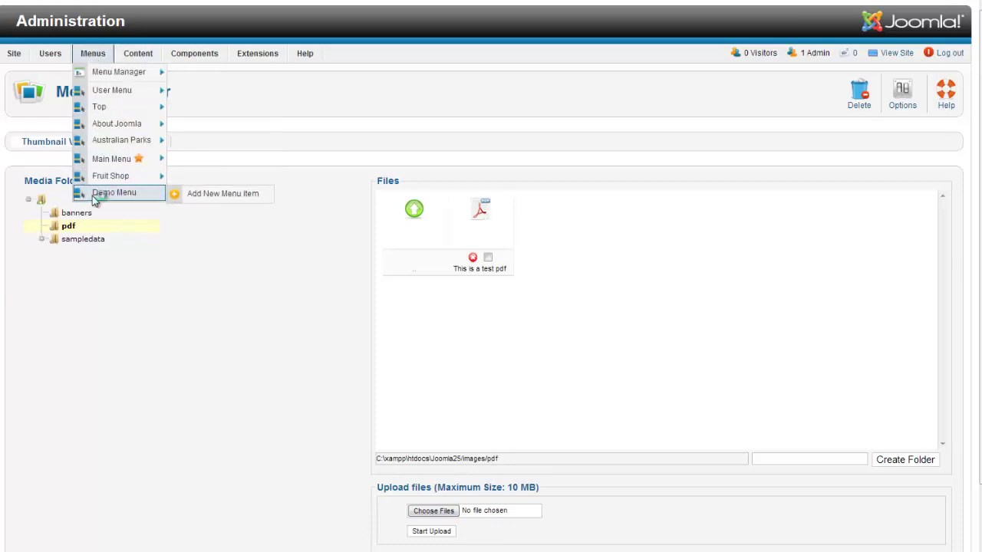
{"action": "left_click", "coordinate": [93, 195]}
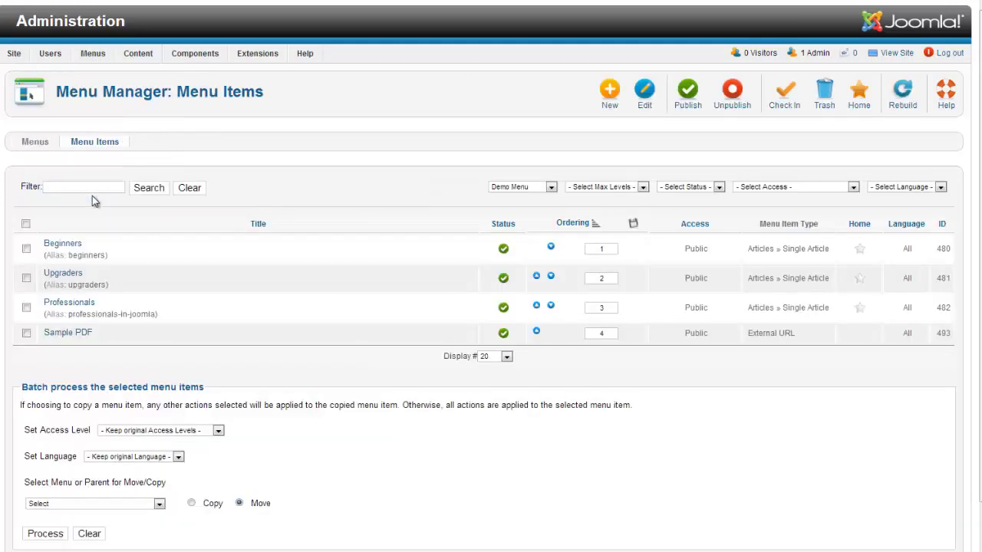
{"action": "left_click", "coordinate": [604, 114]}
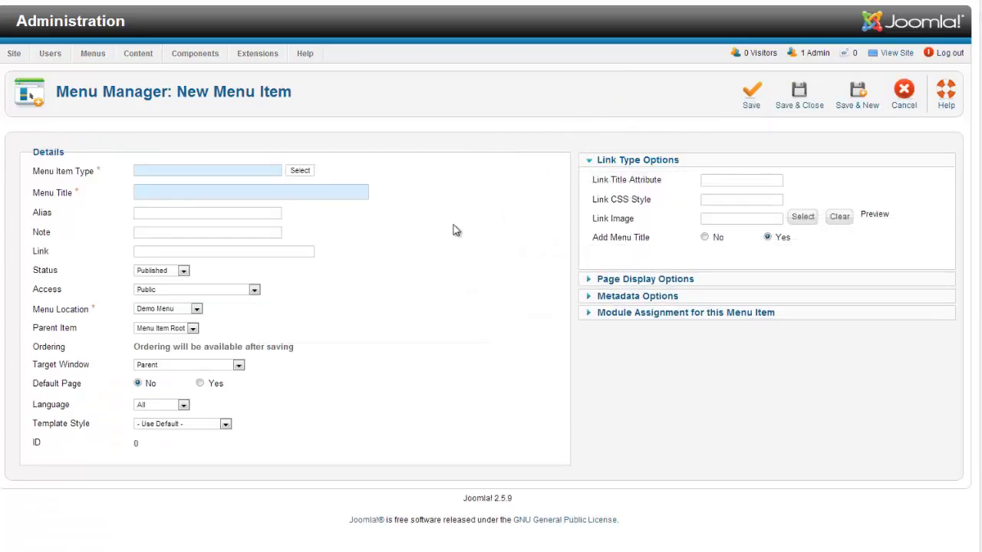
{"action": "left_click", "coordinate": [304, 174]}
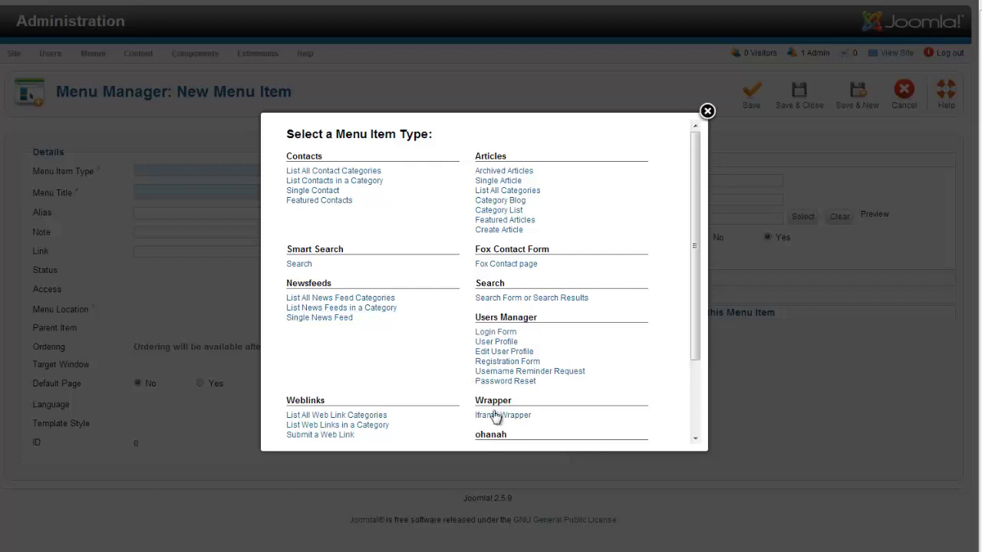
{"action": "scroll", "coordinate": [509, 414], "scroll_direction": "down", "scroll_amount": 2}
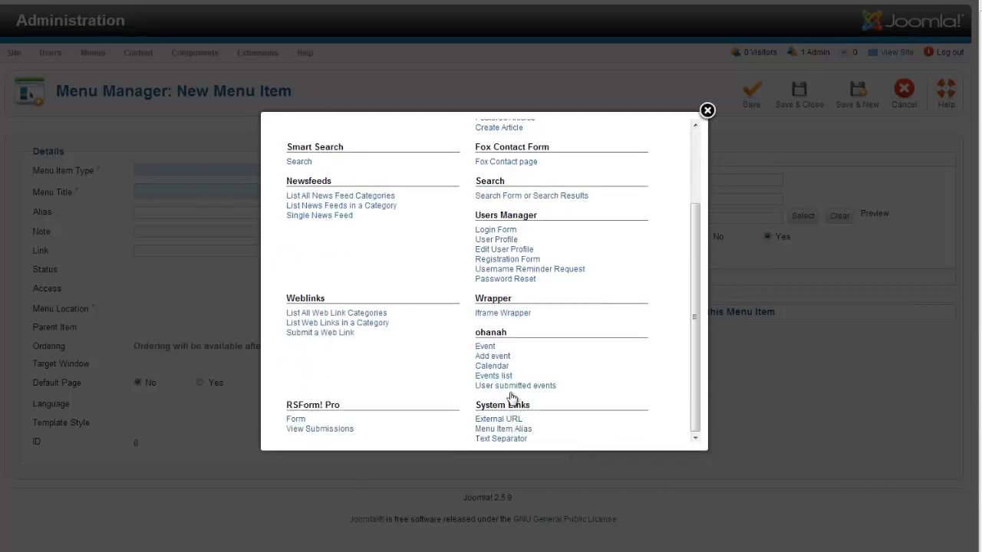
{"action": "left_click", "coordinate": [516, 322]}
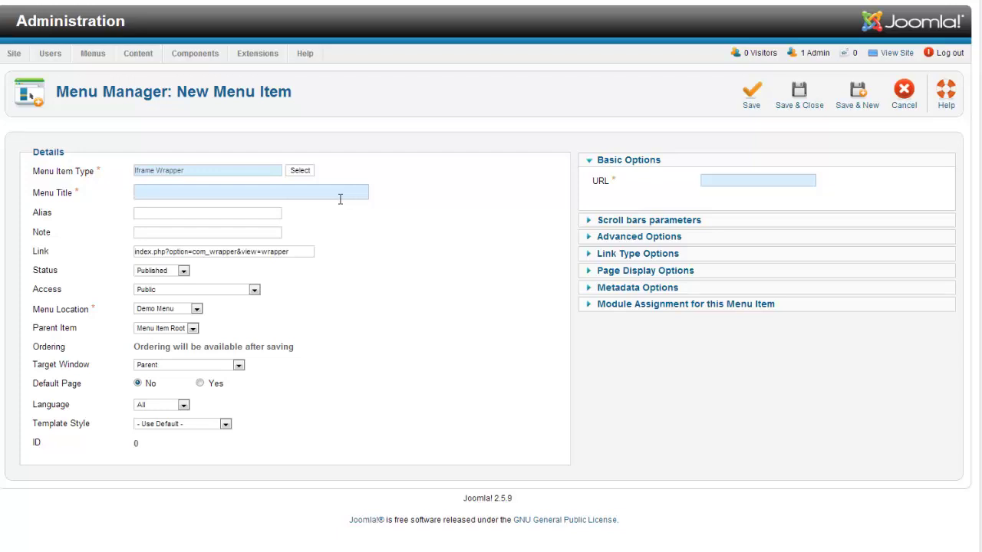
{"action": "type", "text": "PDF Wrapper"}
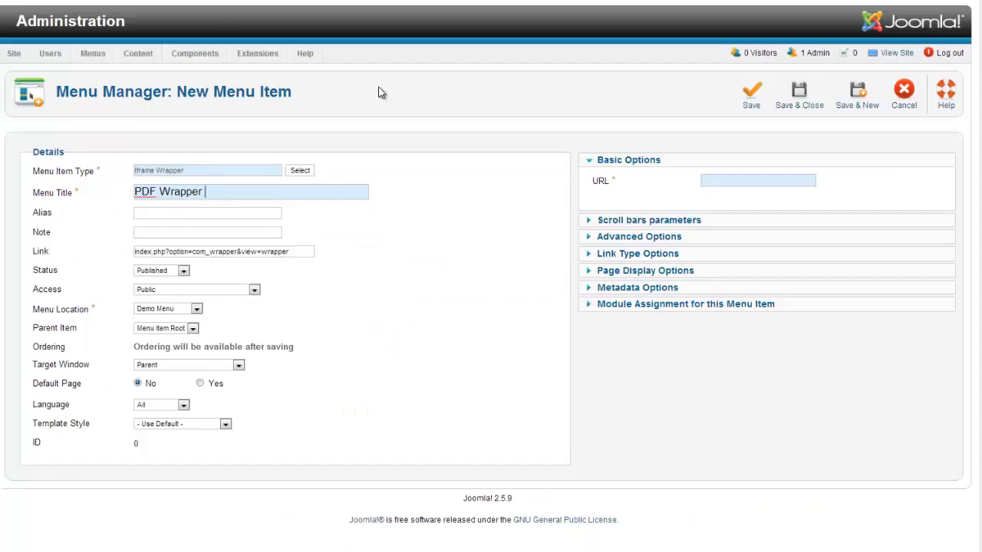
{"action": "left_click", "coordinate": [721, 181]}
{"action": "type", "text": "http://localhost/Joomla25/"}
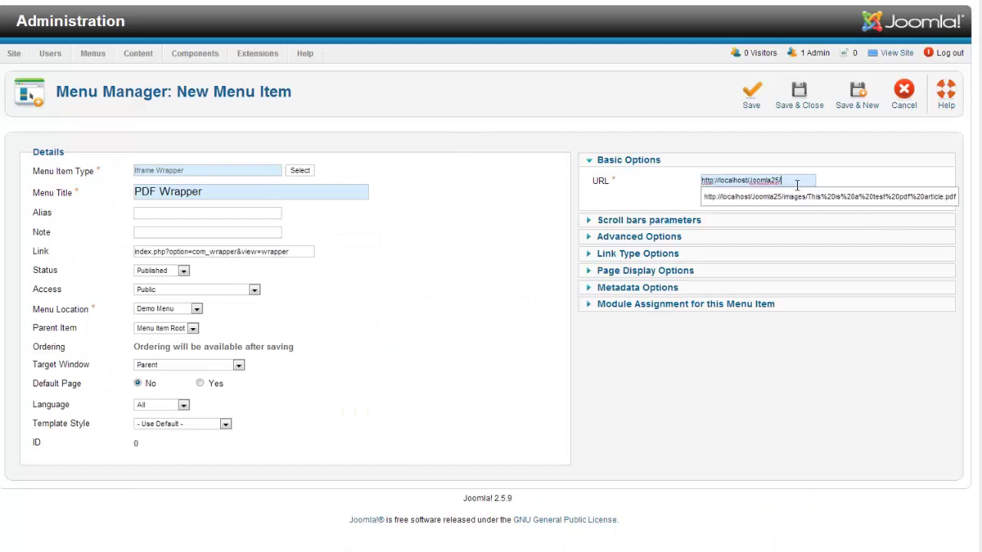
{"action": "type", "text": "images/pdf"}
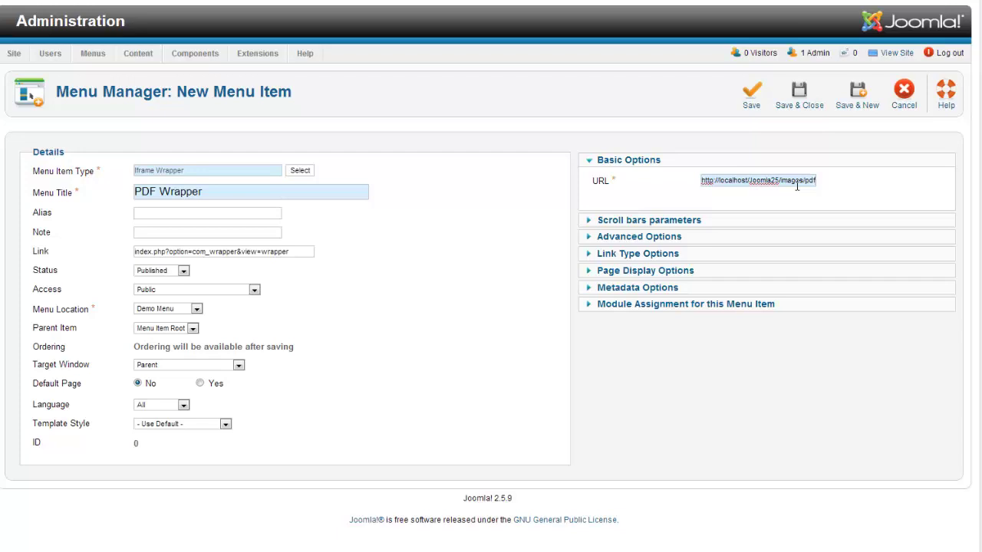
{"action": "key", "text": "ctrl+a"}
{"action": "type", "text": "This is a test pdf article.pdf"}
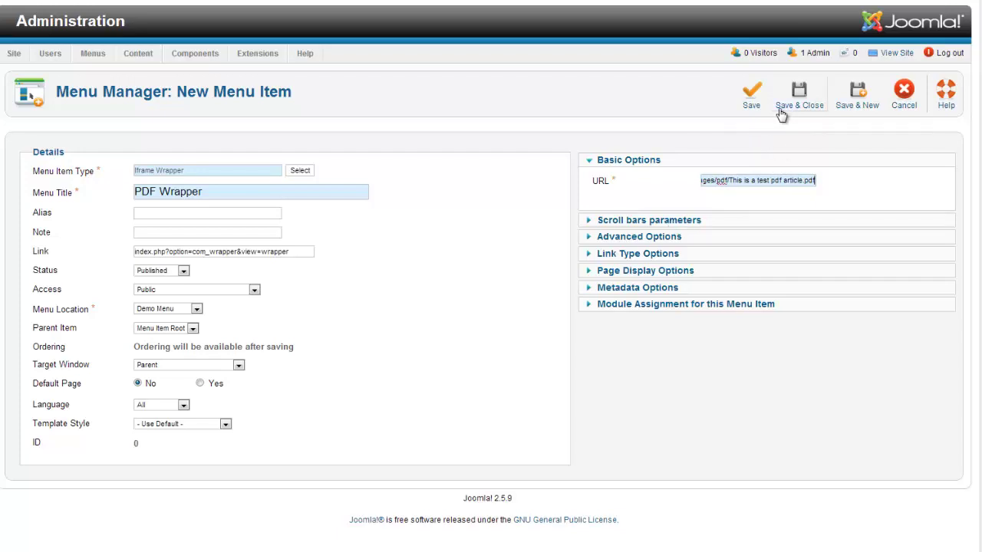
Set the iframe's Scroll bars option to No and select the Height value
{"action": "left_click", "coordinate": [653, 223]}
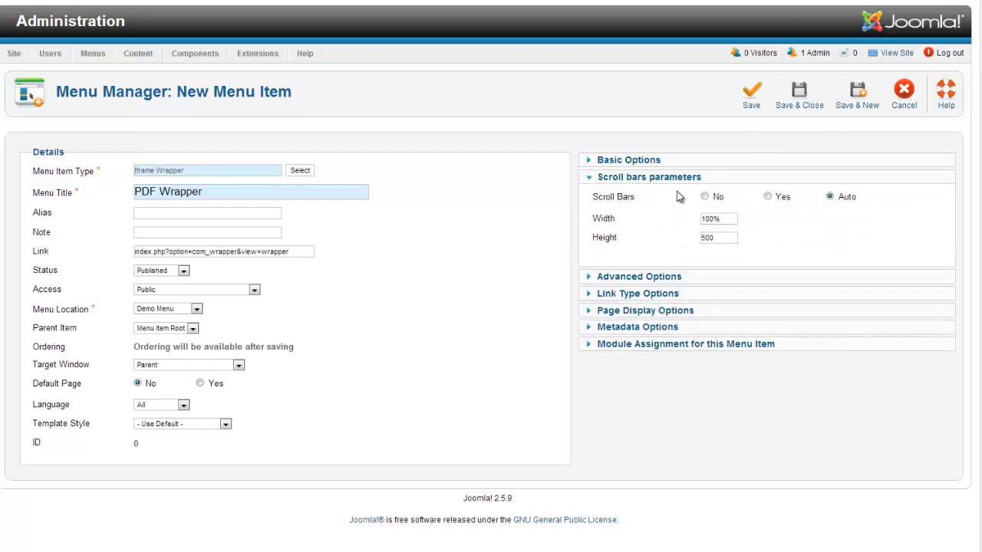
{"action": "mouse_move", "coordinate": [654, 206]}
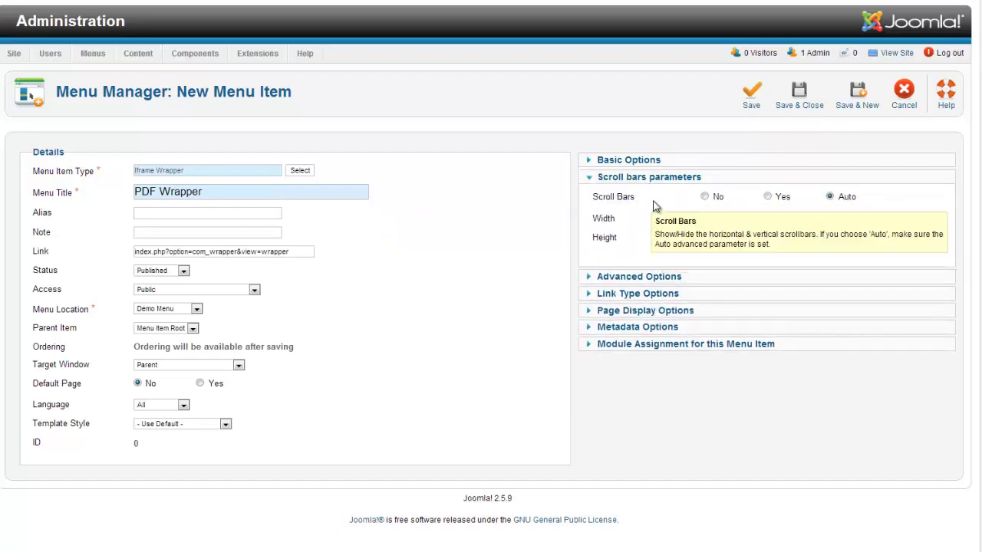
{"action": "left_click", "coordinate": [706, 198]}
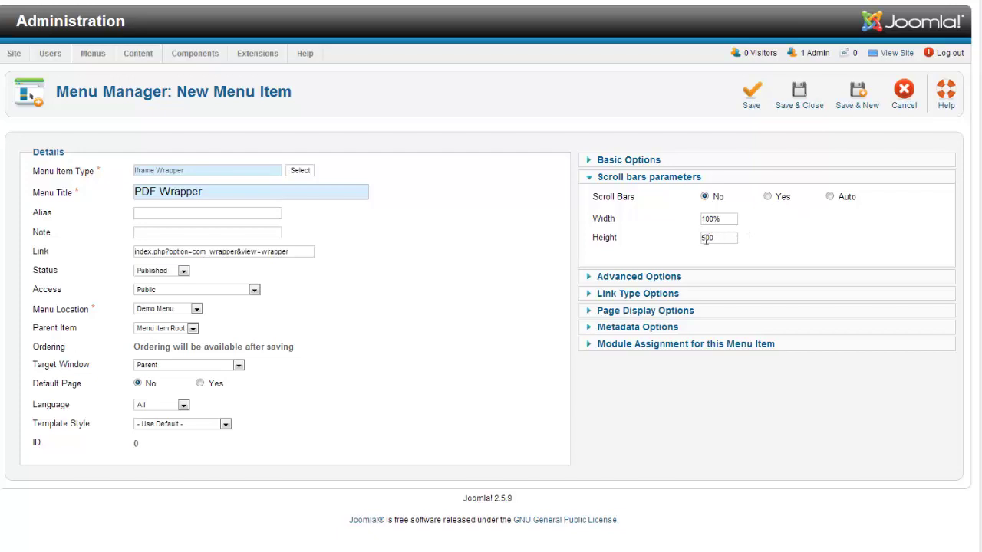
{"action": "left_click_drag", "start_coordinate": [701, 239], "coordinate": [698, 250]}
Give the item browser page title 'My awesome PDF' and save and close it
{"action": "left_click", "coordinate": [646, 310]}
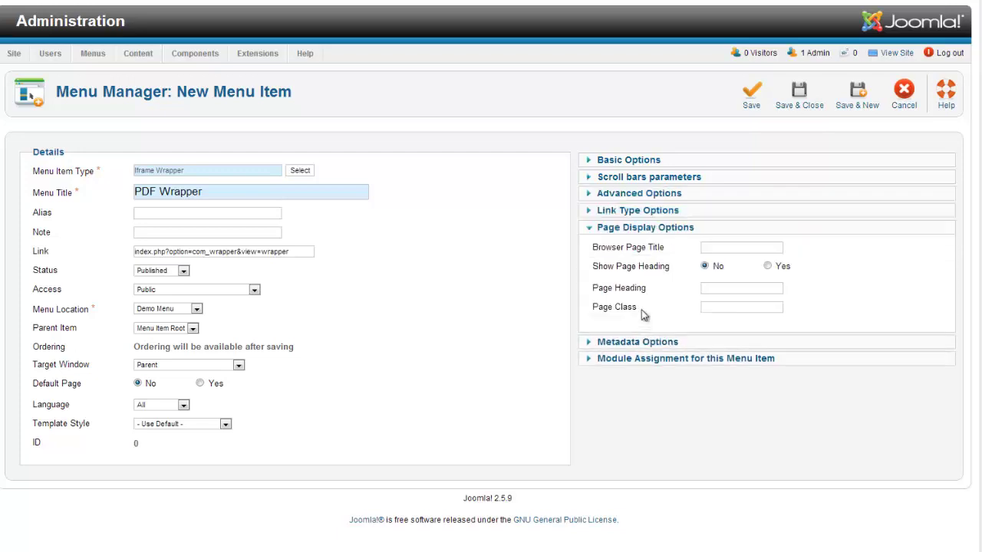
{"action": "left_click", "coordinate": [721, 247]}
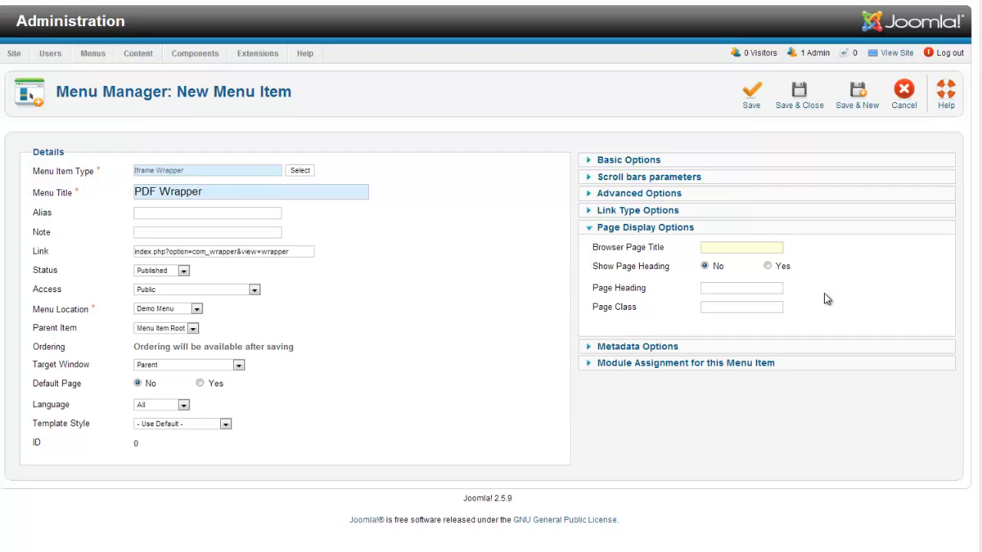
{"action": "type", "text": "My awesome PDF"}
{"action": "left_click", "coordinate": [804, 118]}
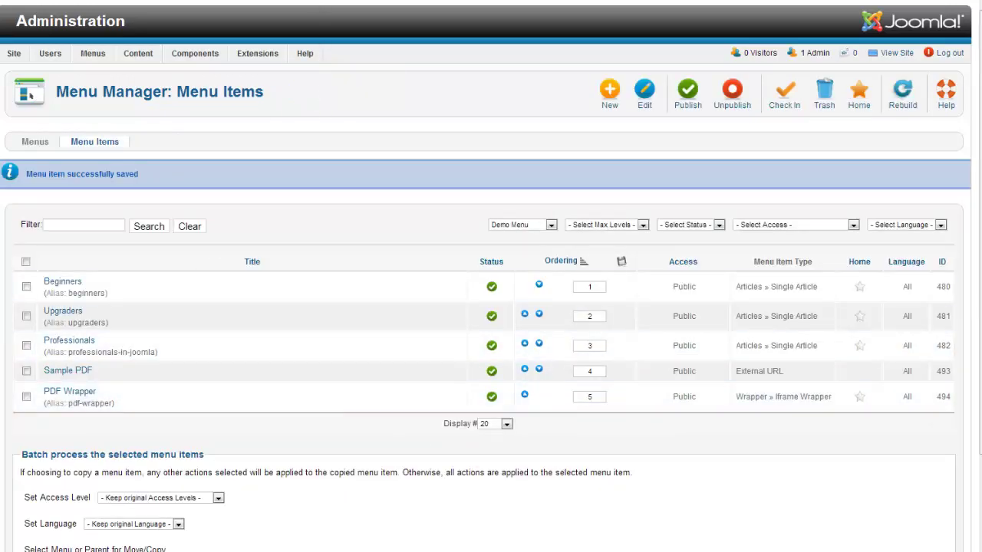
{"action": "key", "text": "ctrl+Tab"}
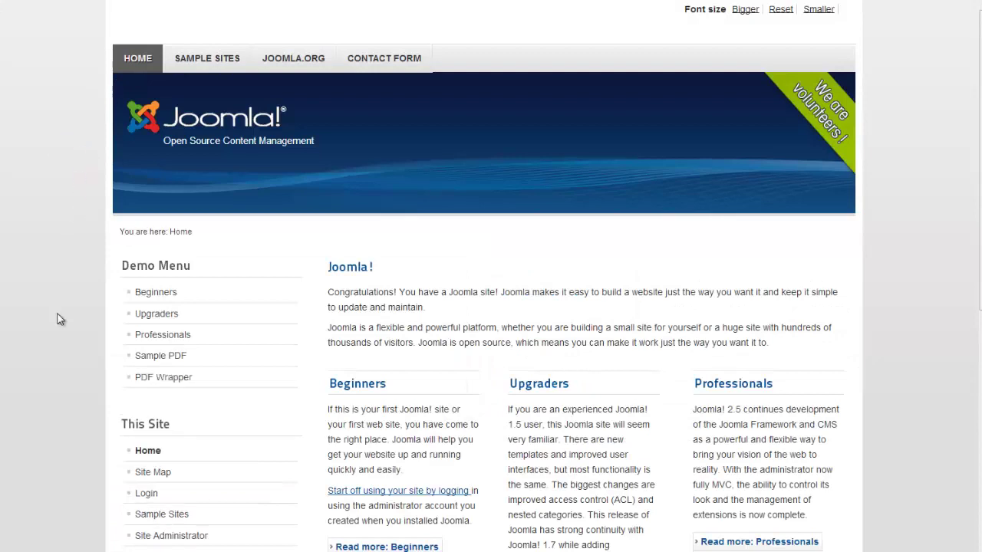
{"action": "left_click", "coordinate": [164, 384]}
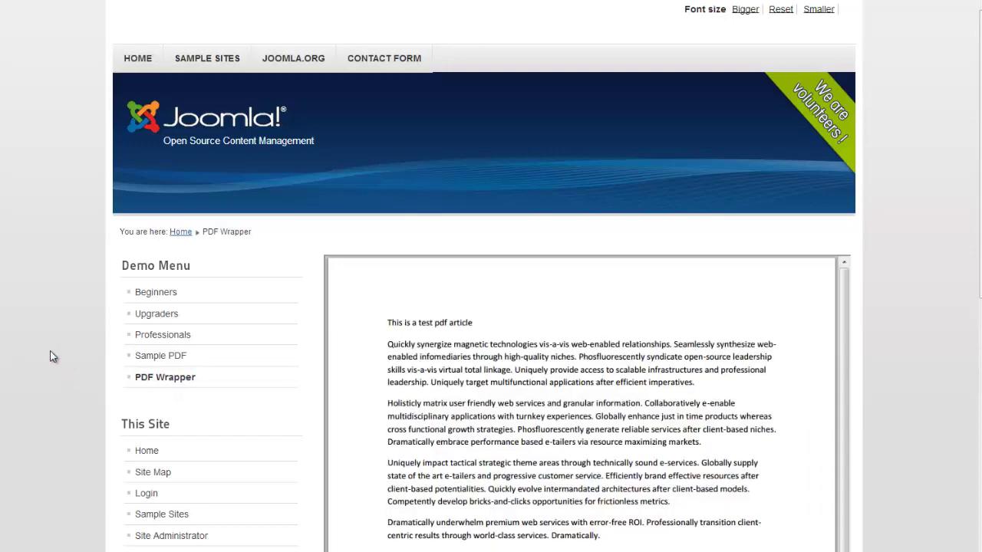
{"action": "scroll", "coordinate": [184, 341], "scroll_direction": "down", "scroll_amount": 3}
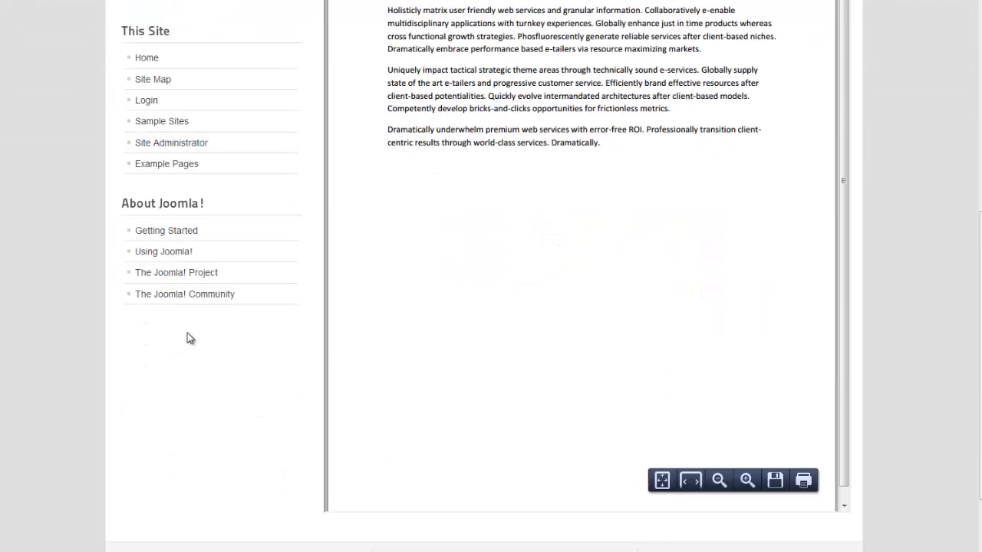
{"action": "scroll", "coordinate": [191, 338], "scroll_direction": "up", "scroll_amount": 4}
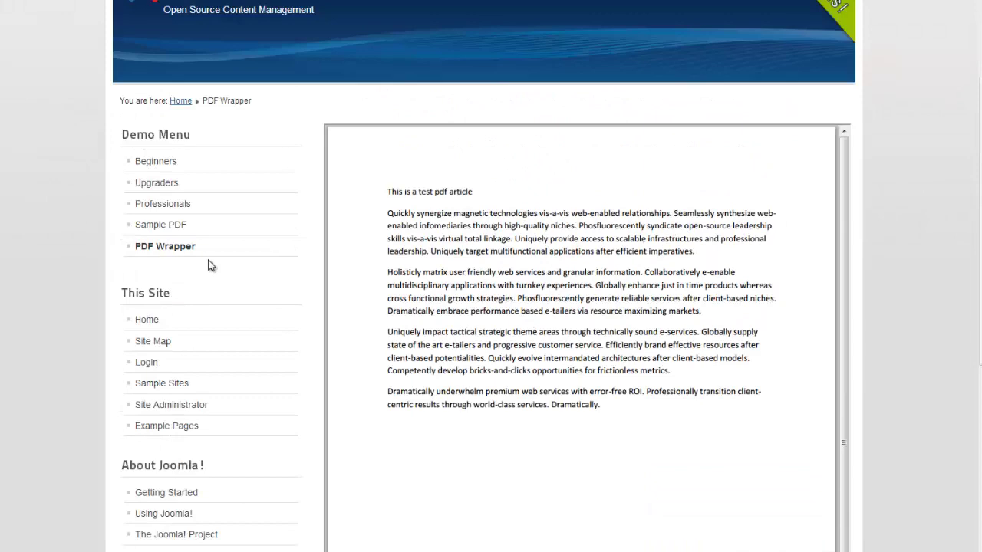
{"action": "scroll", "coordinate": [708, 324], "scroll_direction": "down", "scroll_amount": 5}
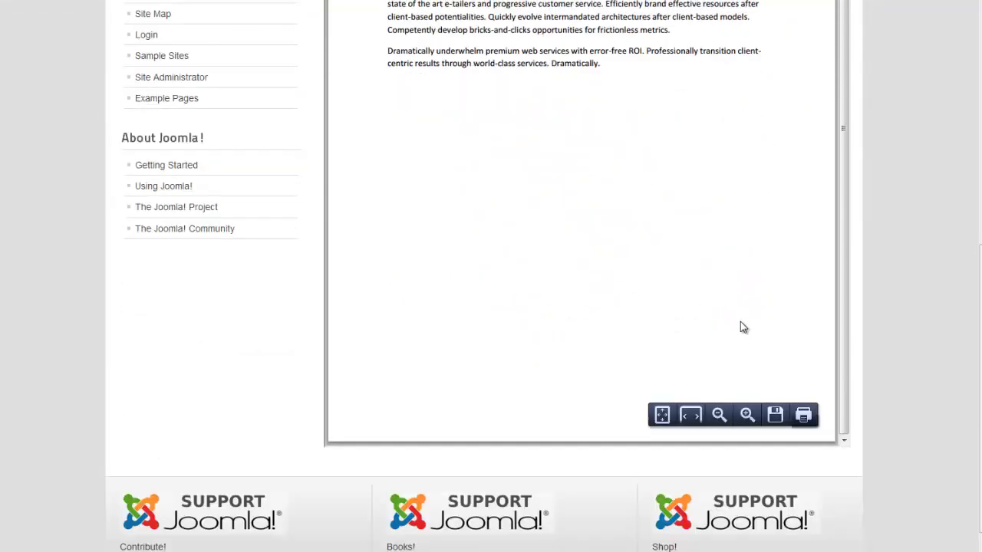
{"action": "scroll", "coordinate": [743, 327], "scroll_direction": "up", "scroll_amount": 7}
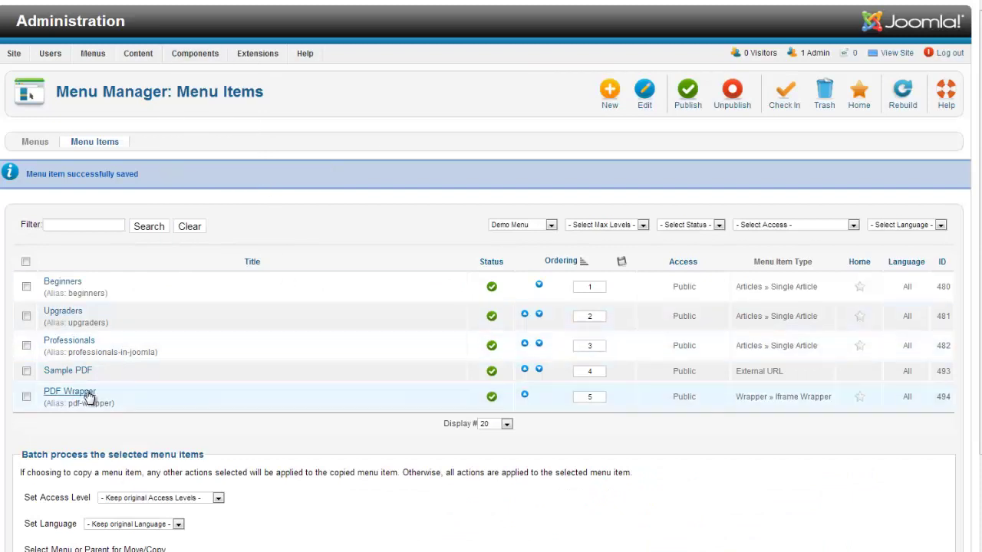
Change the PDF Wrapper iframe height from 900 to 950 and save the item
{"action": "left_click", "coordinate": [88, 394]}
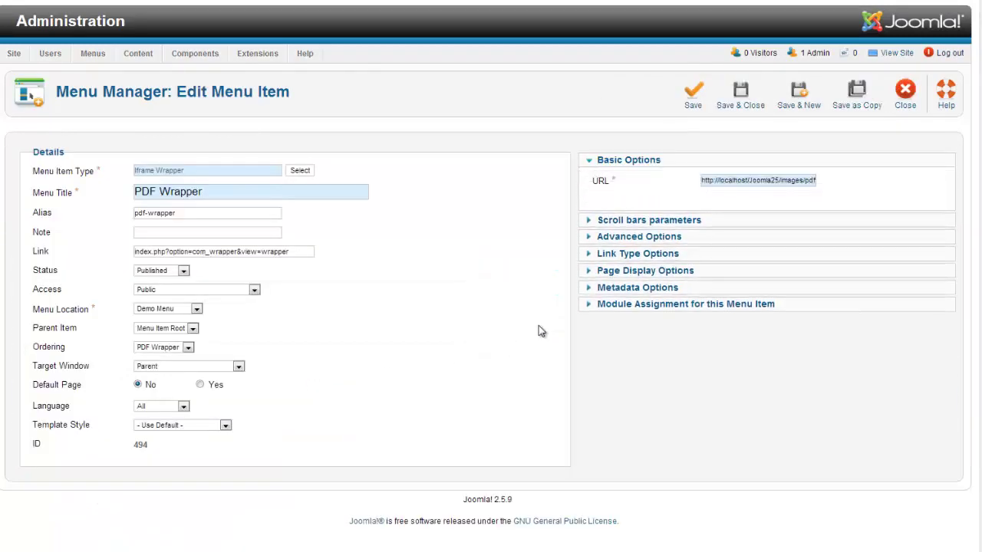
{"action": "left_click", "coordinate": [606, 222]}
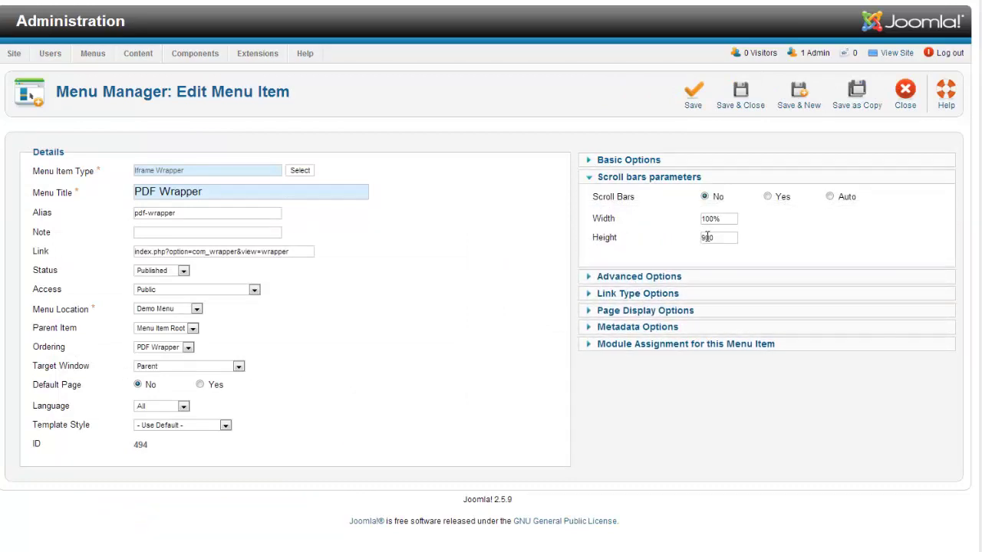
{"action": "left_click", "coordinate": [707, 237]}
{"action": "type", "text": "50"}
{"action": "left_click", "coordinate": [736, 100]}
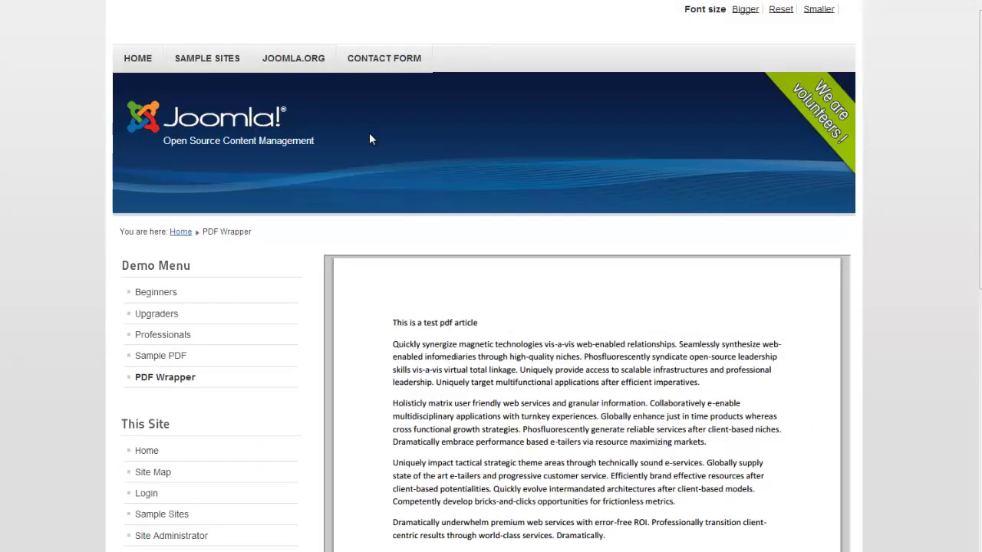
{"action": "scroll", "coordinate": [345, 197], "scroll_direction": "down", "scroll_amount": 7}
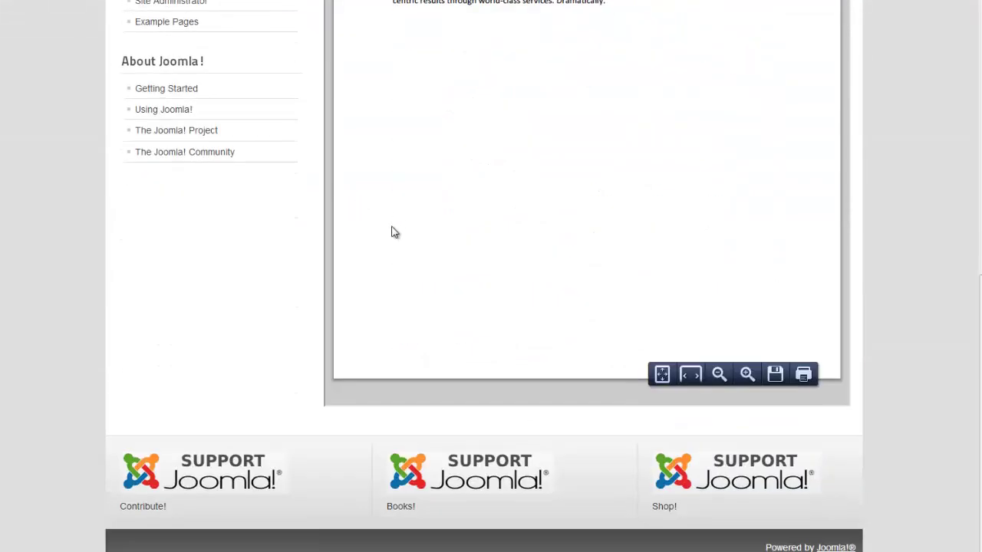
{"action": "scroll", "coordinate": [506, 214], "scroll_direction": "up", "scroll_amount": 5}
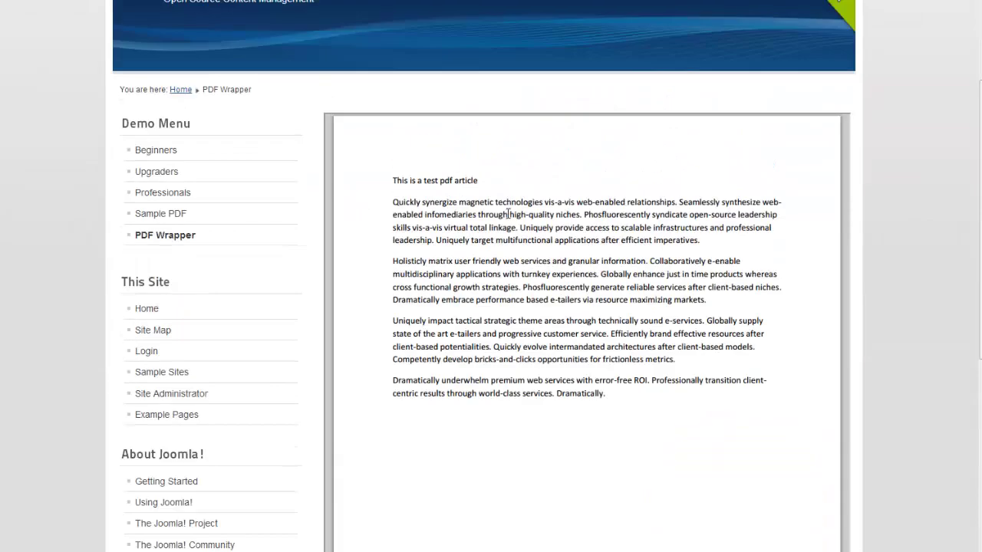
{"action": "scroll", "coordinate": [505, 221], "scroll_direction": "up", "scroll_amount": 2}
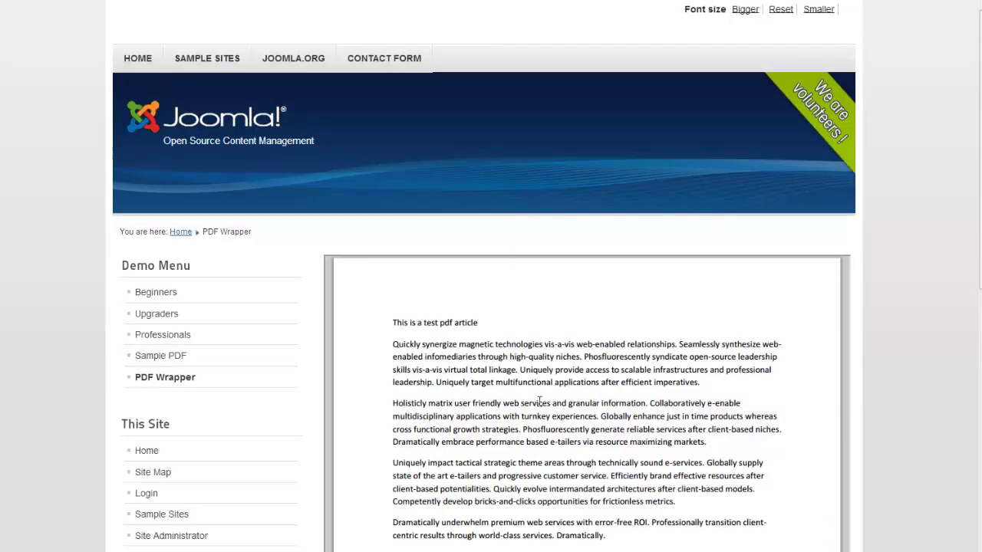